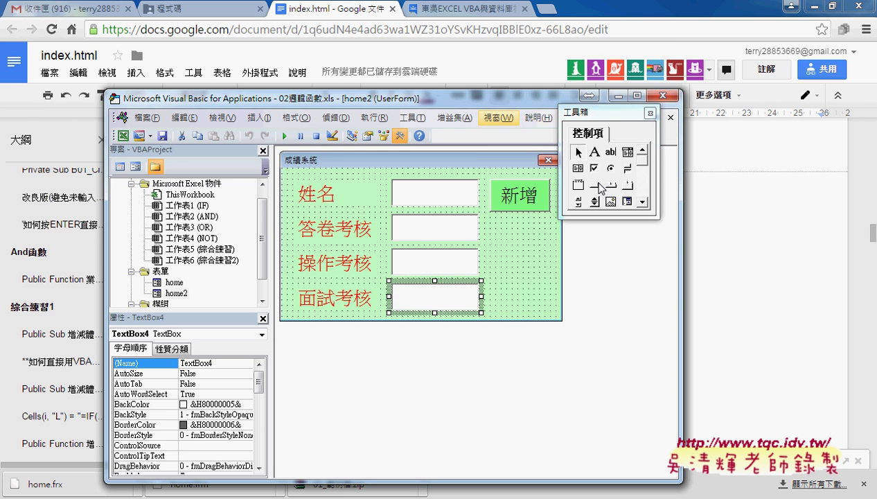
Browse the project's sheet, home and home2 forms, selecting the 姓名 label on home2.
{"action": "left_click_drag", "start_coordinate": [465, 98], "coordinate": [452, 54]}
{"action": "left_click", "coordinate": [175, 207]}
{"action": "right_click", "coordinate": [175, 207]}
{"action": "mouse_move", "coordinate": [212, 260]}
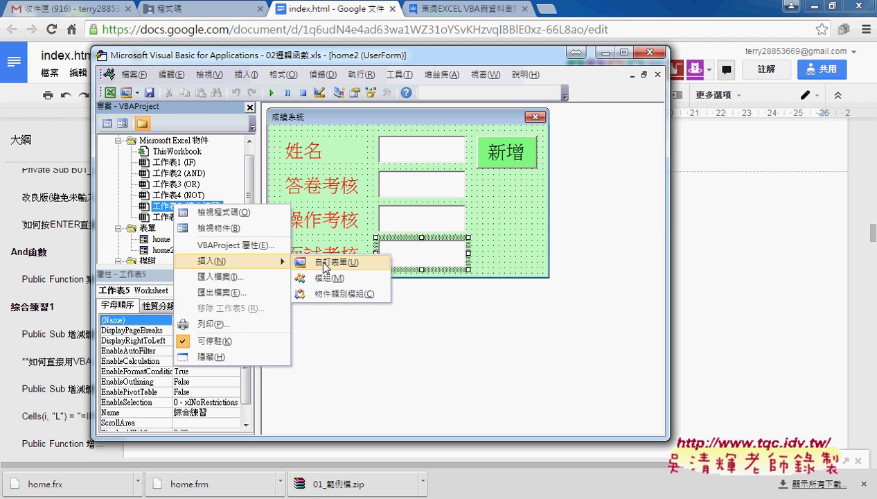
{"action": "left_click", "coordinate": [160, 249]}
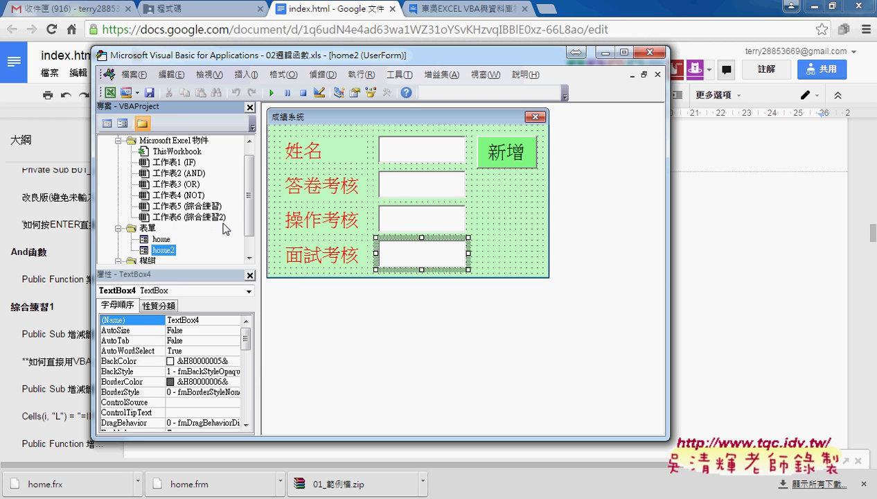
{"action": "left_click", "coordinate": [280, 143]}
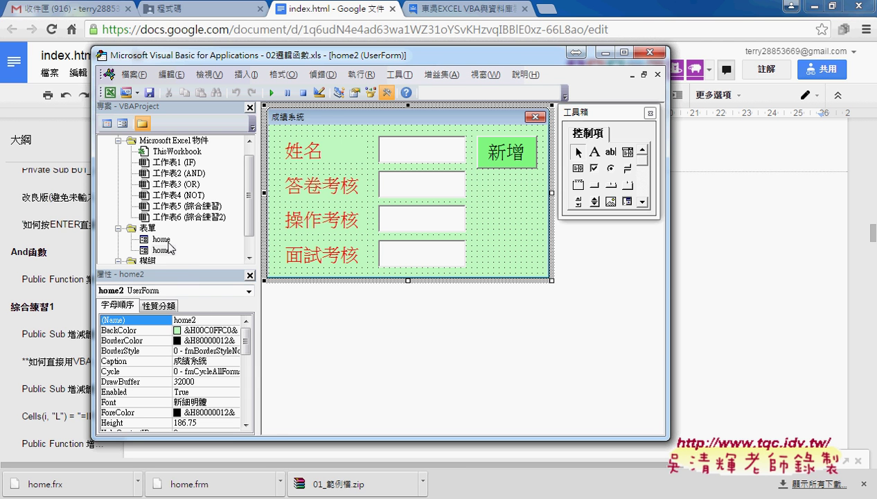
{"action": "left_click", "coordinate": [164, 240]}
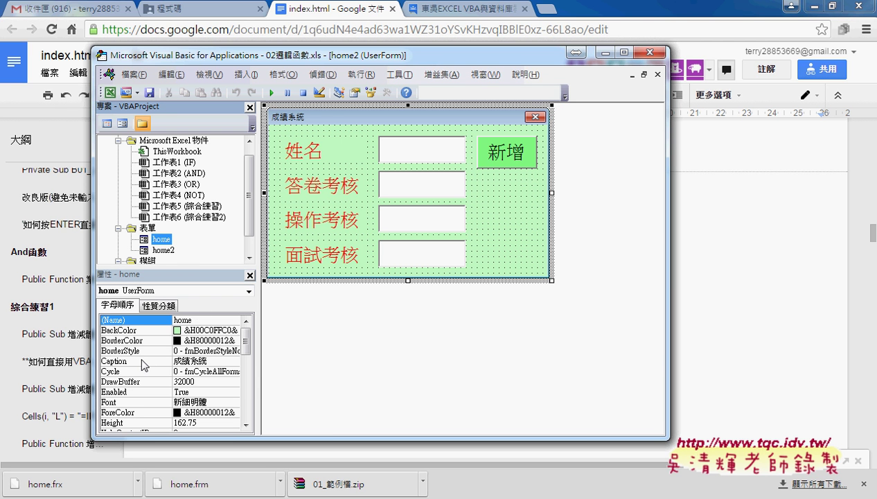
{"action": "left_click", "coordinate": [499, 211]}
{"action": "left_click", "coordinate": [310, 152]}
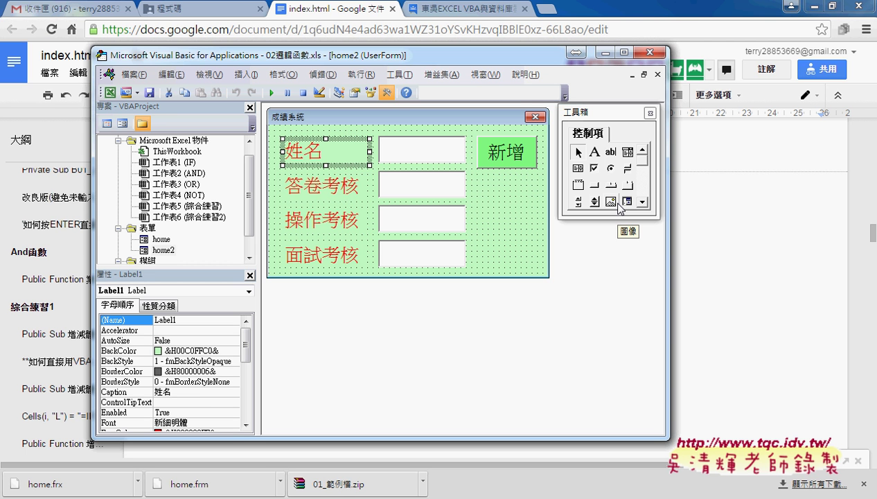
Minimize Chrome, switch through Excel, and return to the home2 form designer.
{"action": "left_click", "coordinate": [818, 8]}
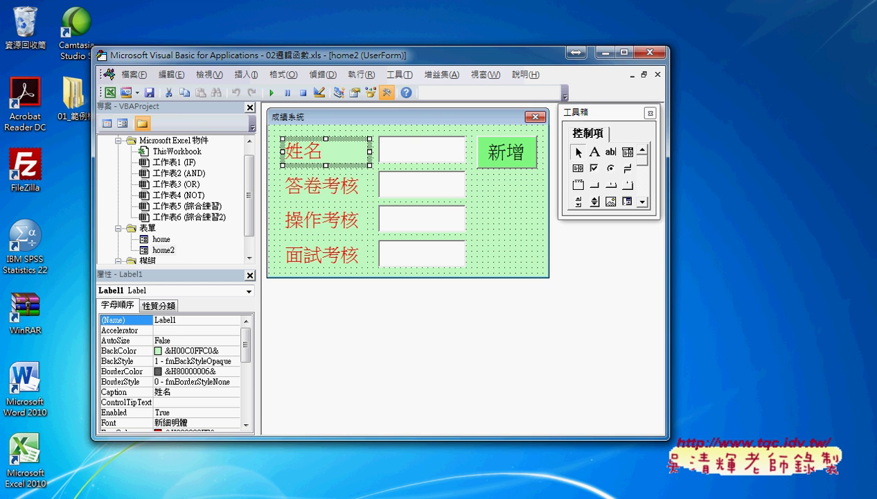
{"action": "left_click", "coordinate": [316, 498]}
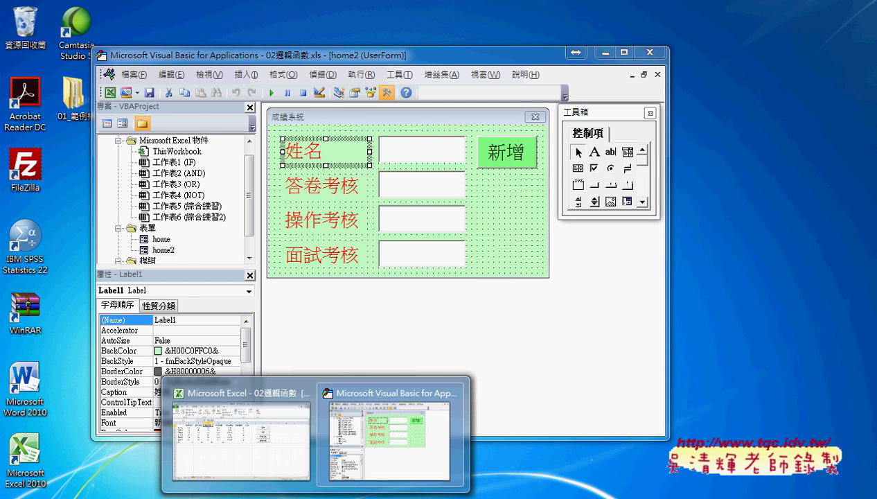
{"action": "left_click", "coordinate": [271, 451]}
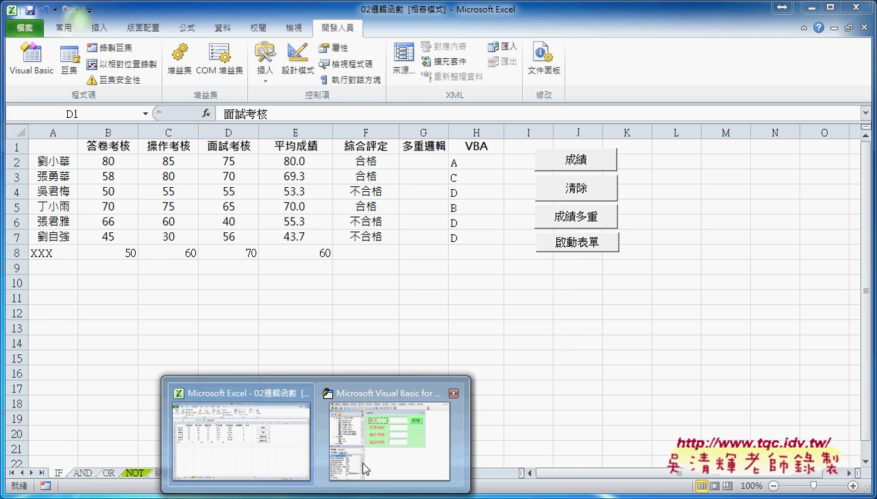
{"action": "left_click", "coordinate": [363, 461]}
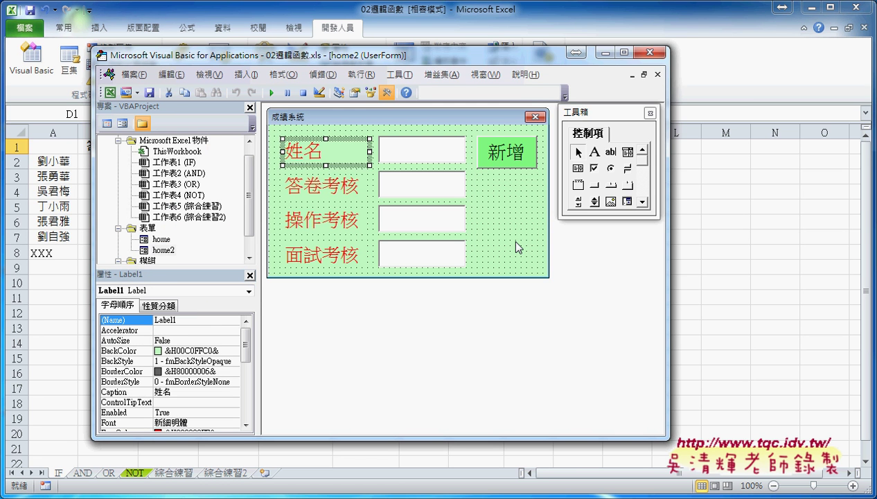
{"action": "left_click", "coordinate": [507, 209]}
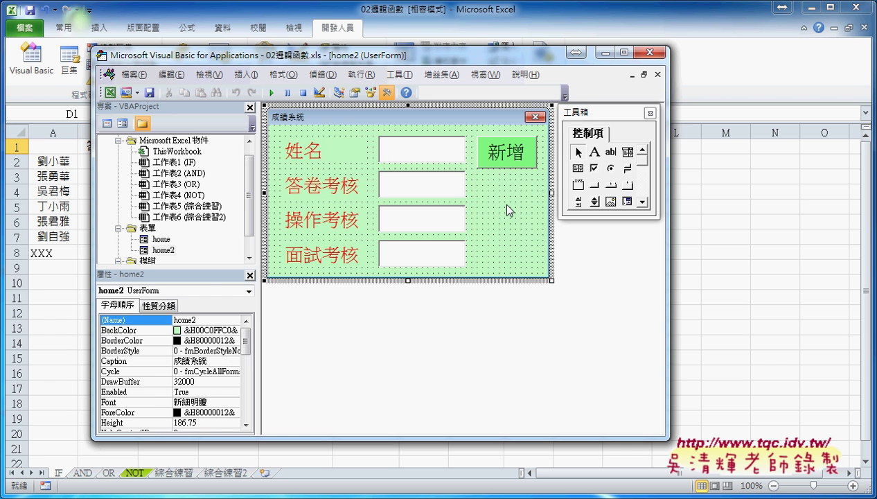
Run home2 over the Excel grade sheet, close it, then run it again.
{"action": "left_click", "coordinate": [273, 95]}
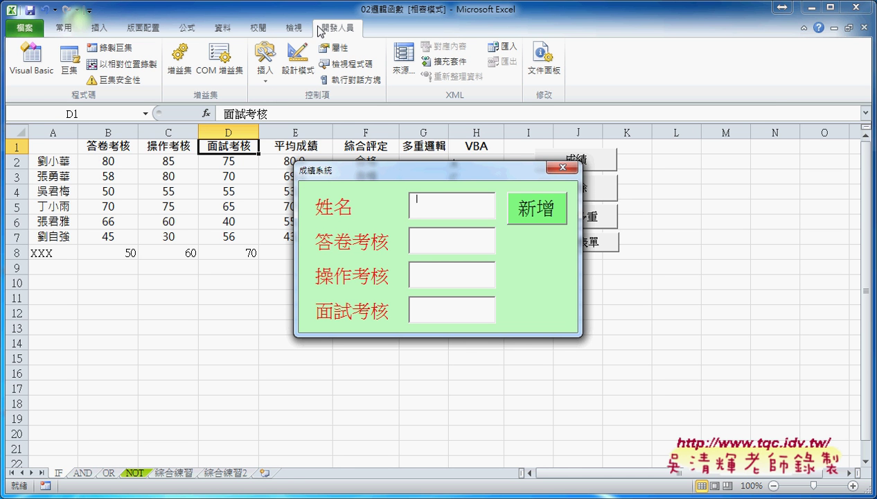
{"action": "left_click", "coordinate": [563, 167]}
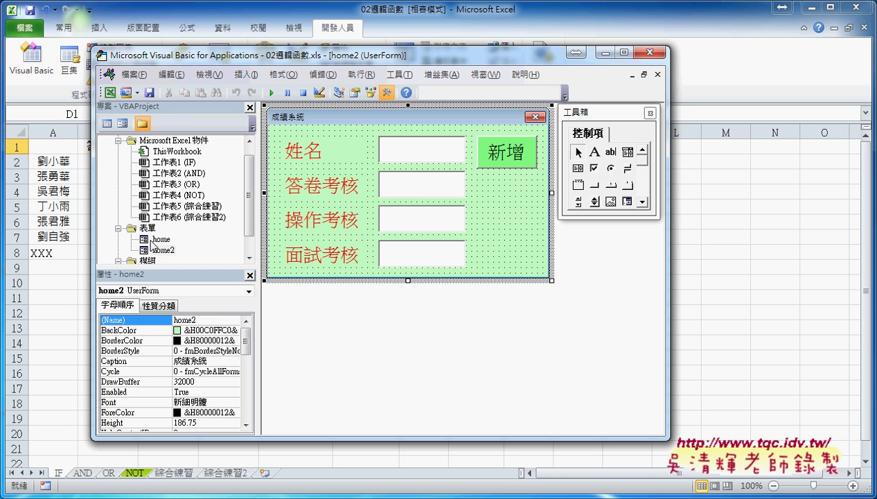
{"action": "left_click", "coordinate": [271, 92]}
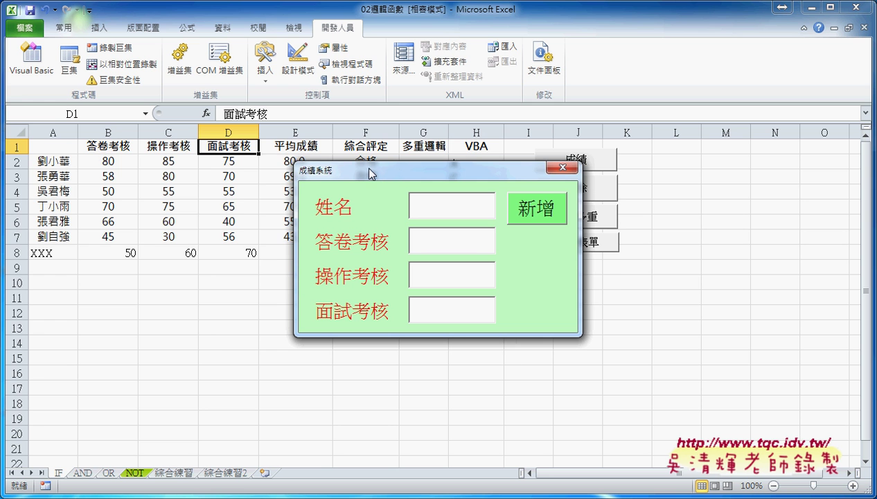
Reposition the running 成績系統 form a few times, then close it.
{"action": "left_click_drag", "start_coordinate": [374, 170], "coordinate": [271, 175]}
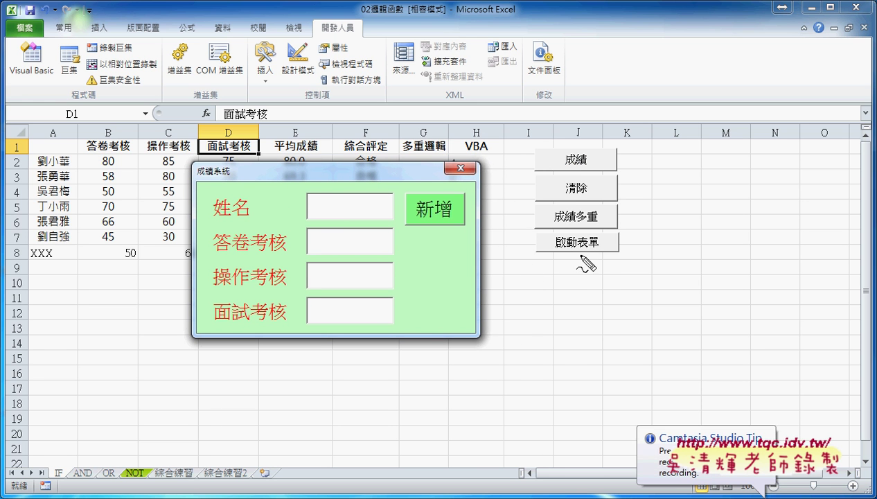
{"action": "left_click_drag", "start_coordinate": [582, 257], "coordinate": [493, 247]}
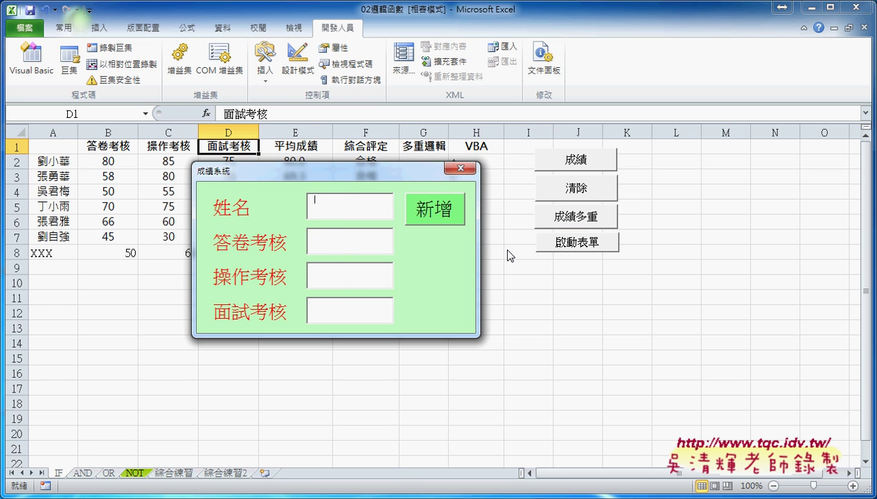
{"action": "left_click_drag", "start_coordinate": [390, 175], "coordinate": [424, 172]}
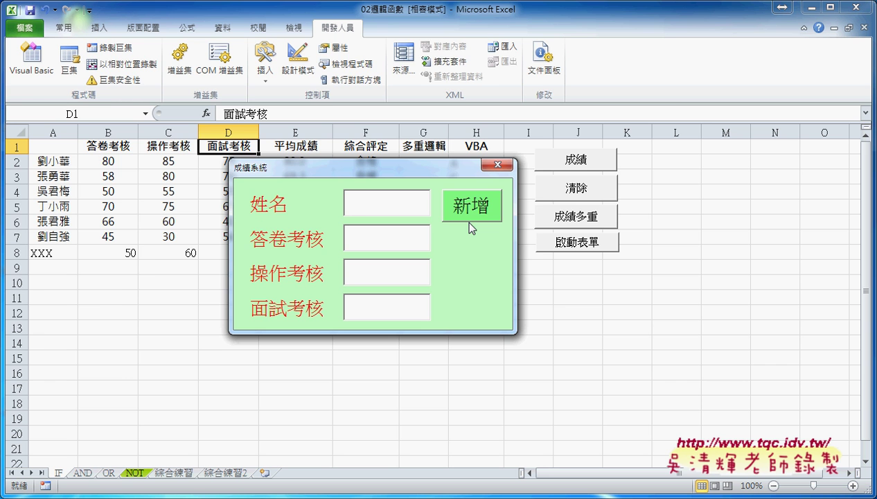
{"action": "left_click", "coordinate": [497, 165]}
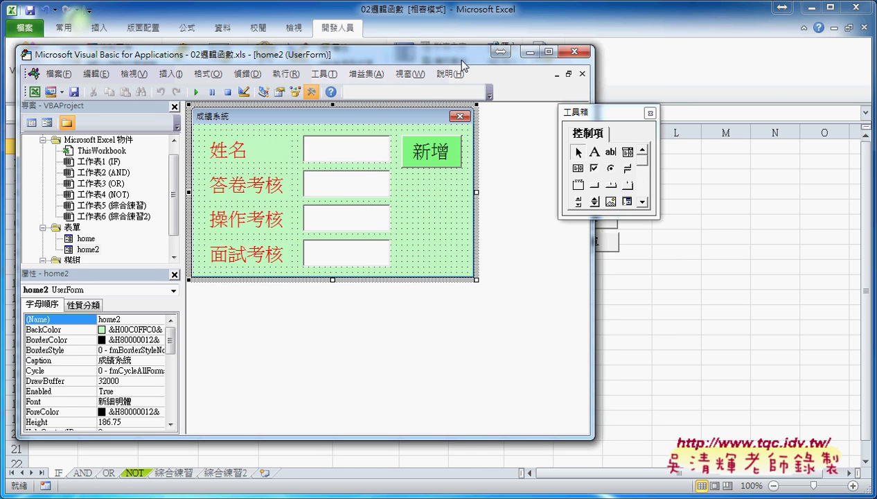
Open Module1's code window from the Project Explorer.
{"action": "mouse_move", "coordinate": [542, 66]}
{"action": "left_mouse_down"}
{"action": "mouse_move", "coordinate": [440, 69]}
{"action": "mouse_move", "coordinate": [552, 63]}
{"action": "left_mouse_up"}
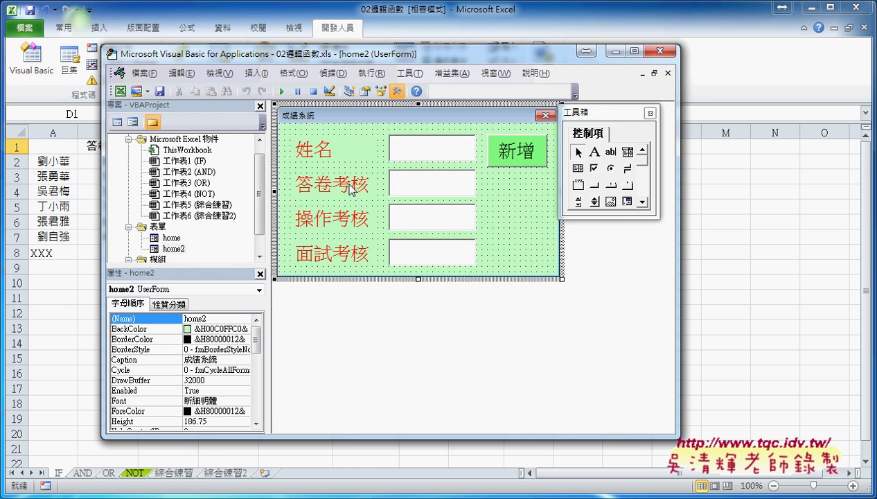
{"action": "left_click", "coordinate": [174, 248]}
{"action": "scroll", "coordinate": [169, 250], "scroll_direction": "down", "scroll_amount": 1}
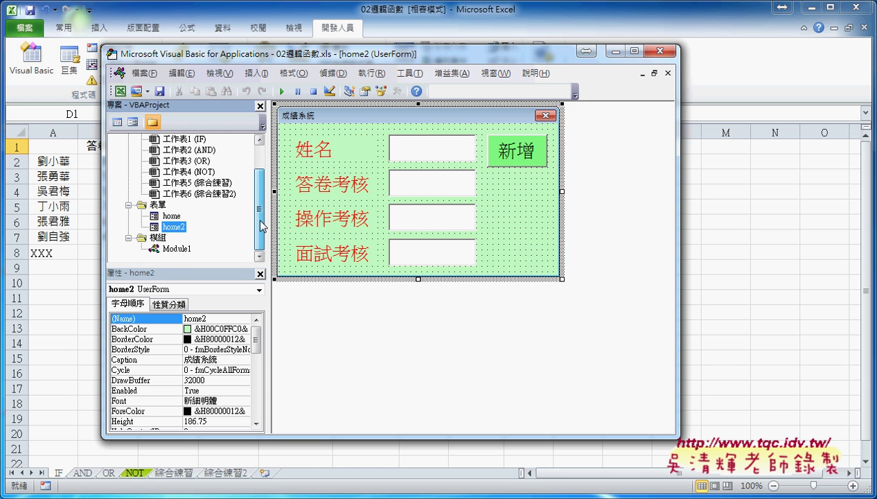
{"action": "left_click", "coordinate": [171, 249]}
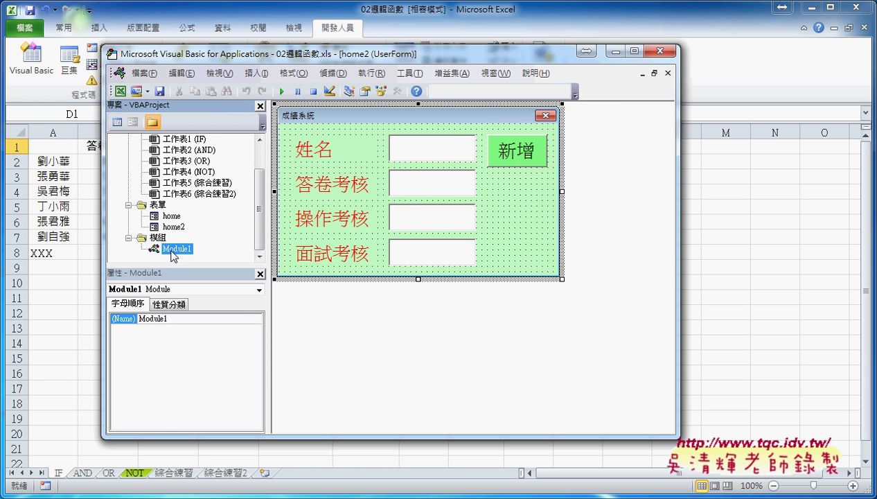
{"action": "double_click", "coordinate": [174, 250]}
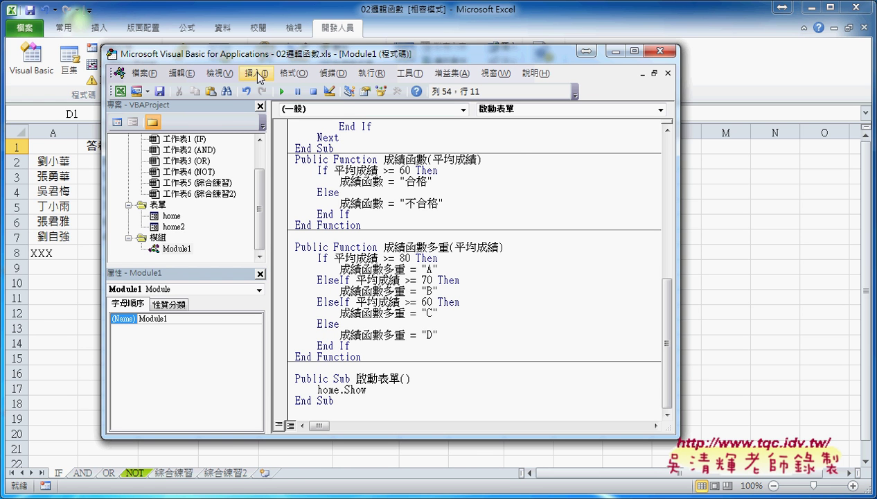
Cancel the Insert Procedure dialog and select the home.Show statement.
{"action": "left_click", "coordinate": [257, 74]}
{"action": "left_click", "coordinate": [267, 89]}
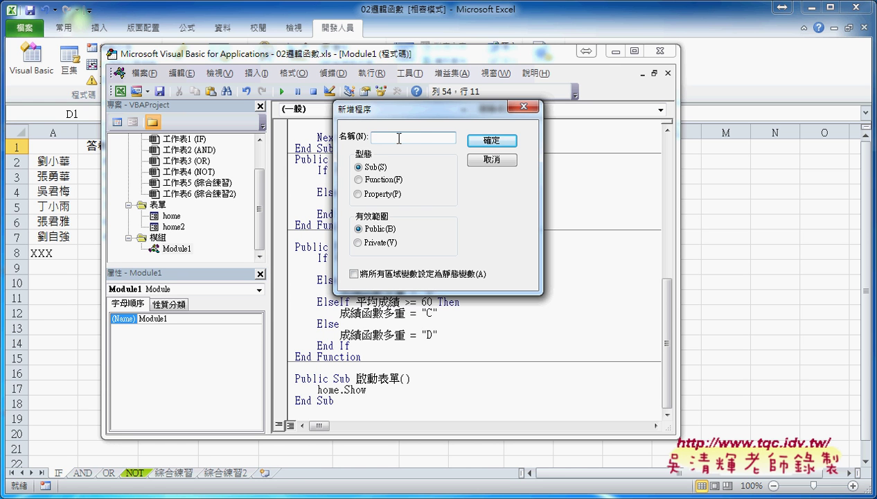
{"action": "left_click", "coordinate": [485, 161]}
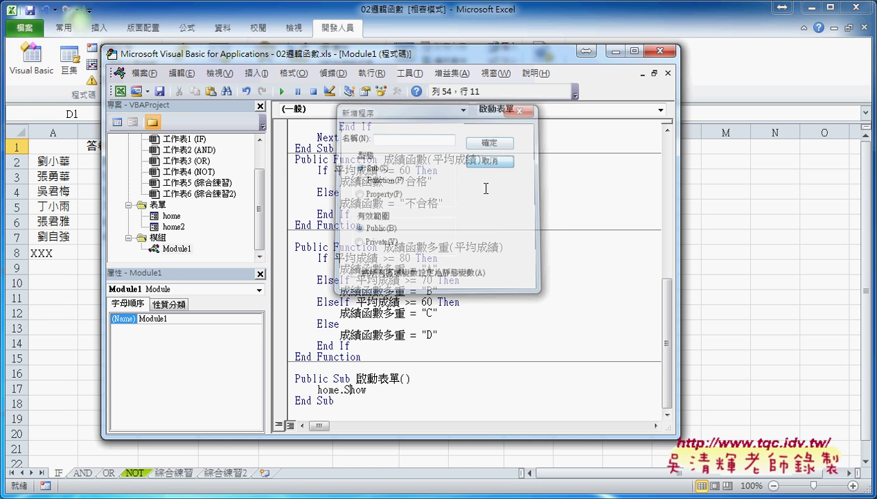
{"action": "left_click_drag", "start_coordinate": [367, 389], "coordinate": [251, 393]}
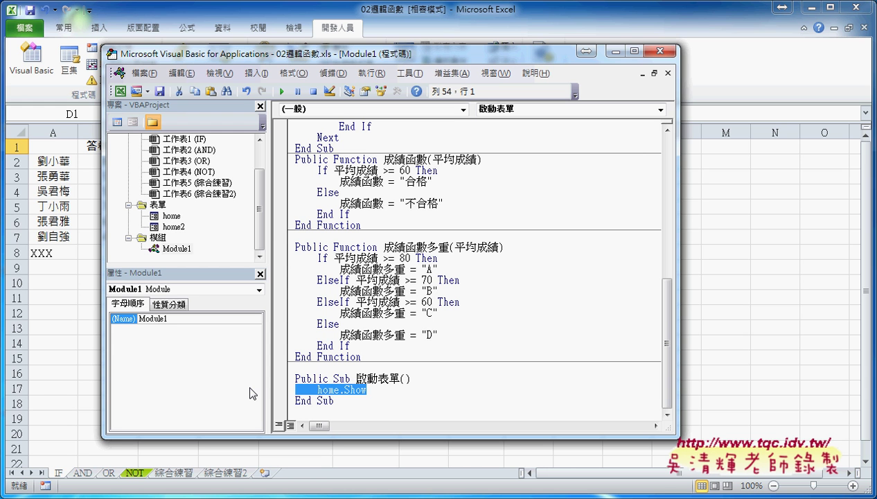
Replace home.Show with an indented home2.show call in the 啟動表單 macro.
{"action": "key", "text": "Delete"}
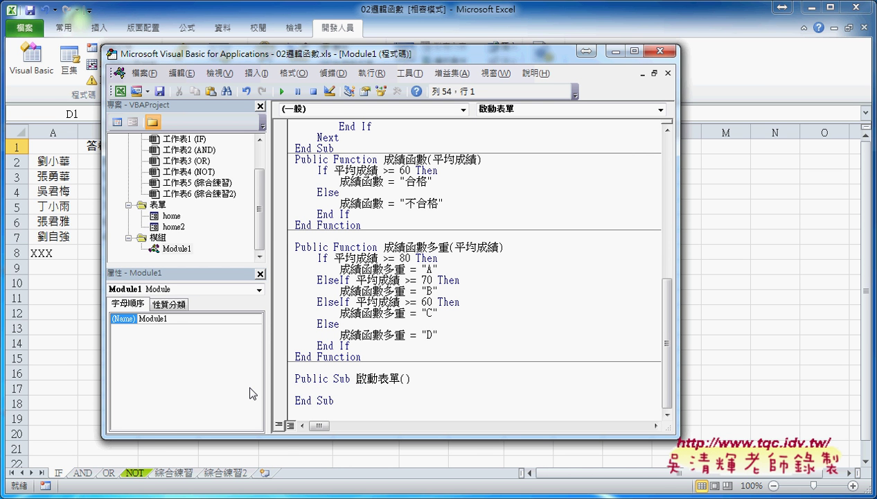
{"action": "key", "text": "Tab"}
{"action": "type", "text": "h"}
{"action": "type", "text": "o"}
{"action": "type", "text": "me"}
{"action": "type", "text": "2"}
{"action": "type", "text": "."}
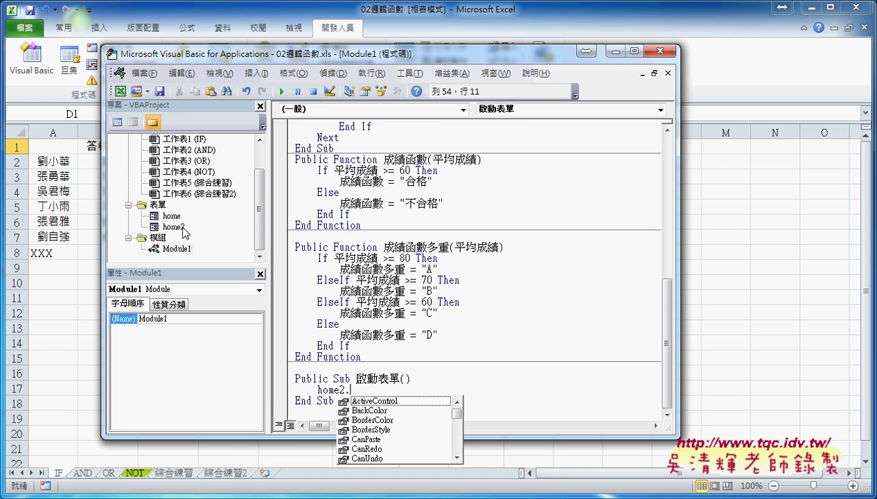
{"action": "key", "text": "BackSpace"}
{"action": "type", "text": "."}
{"action": "type", "text": "s"}
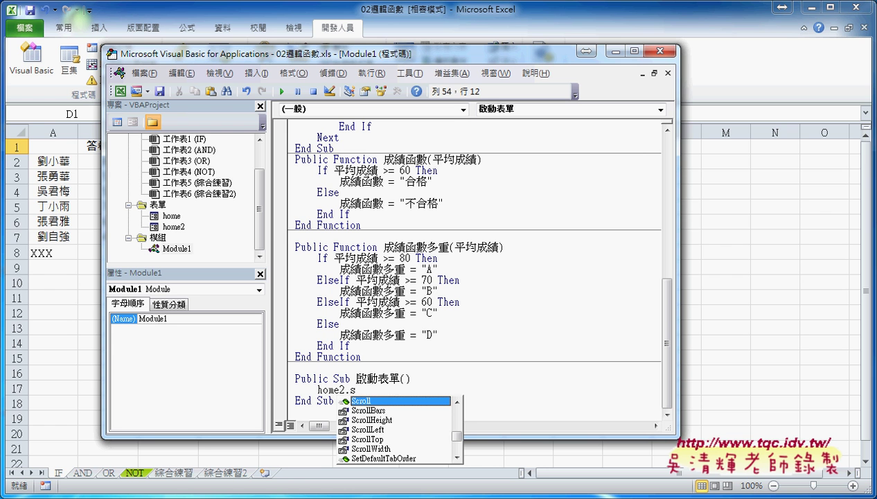
{"action": "type", "text": "how"}
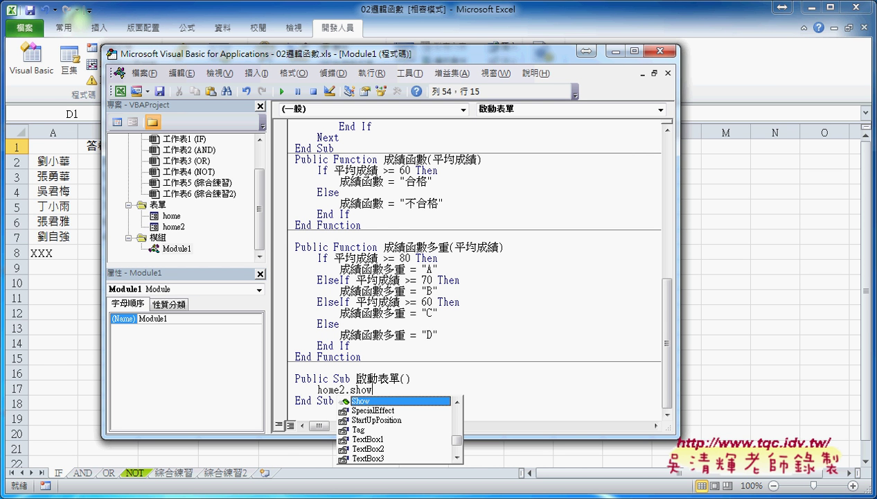